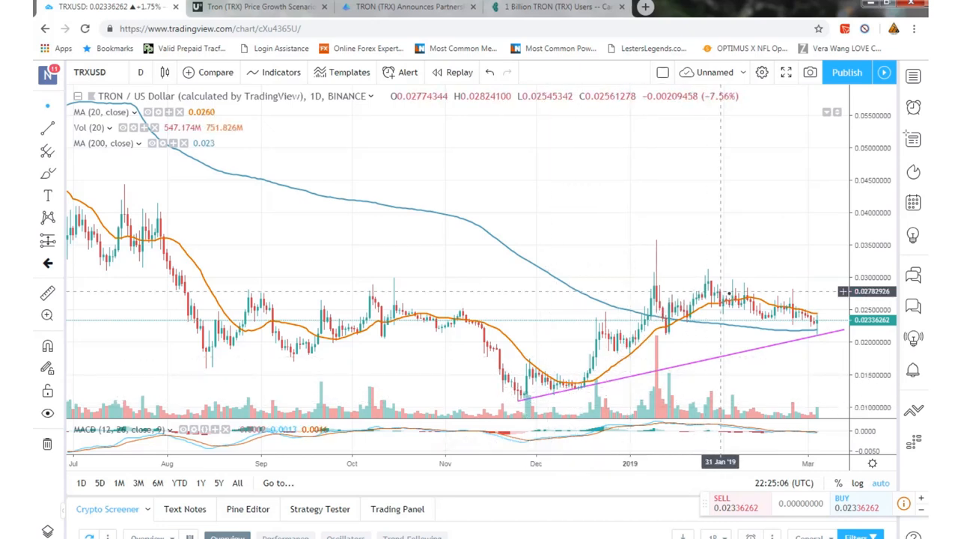
Highlight the 20- and 200-period moving average lines on the daily TRX/USD chart
click(667, 334)
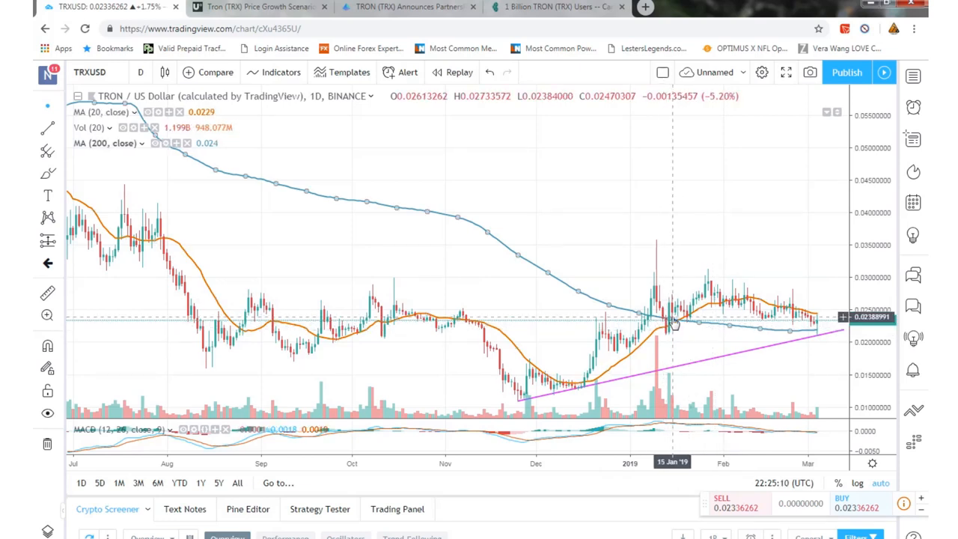
click(694, 326)
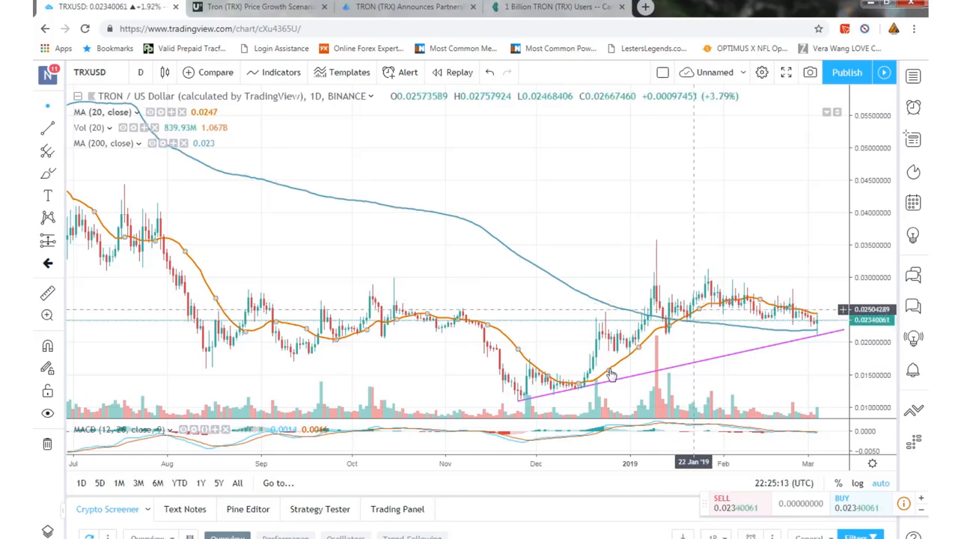
click(580, 380)
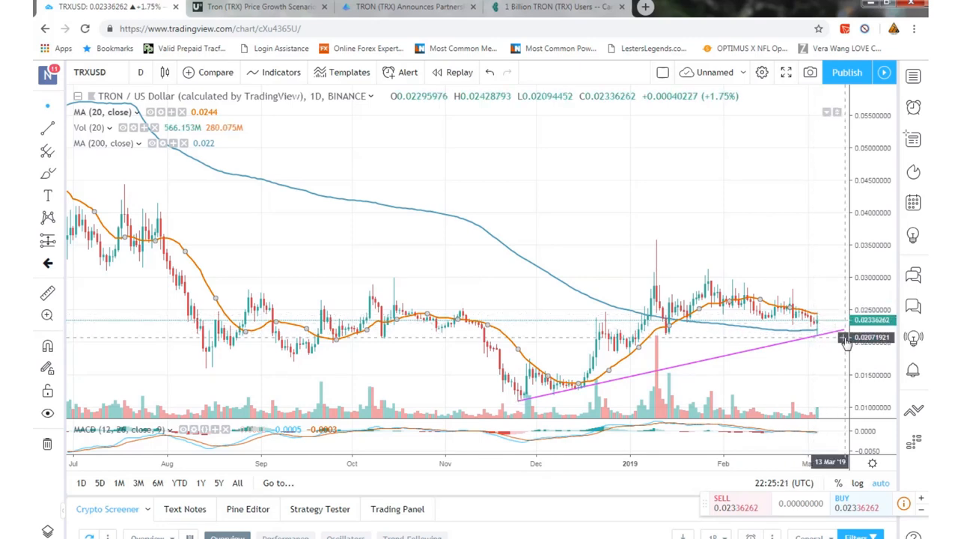
scroll(656, 252, down, 2)
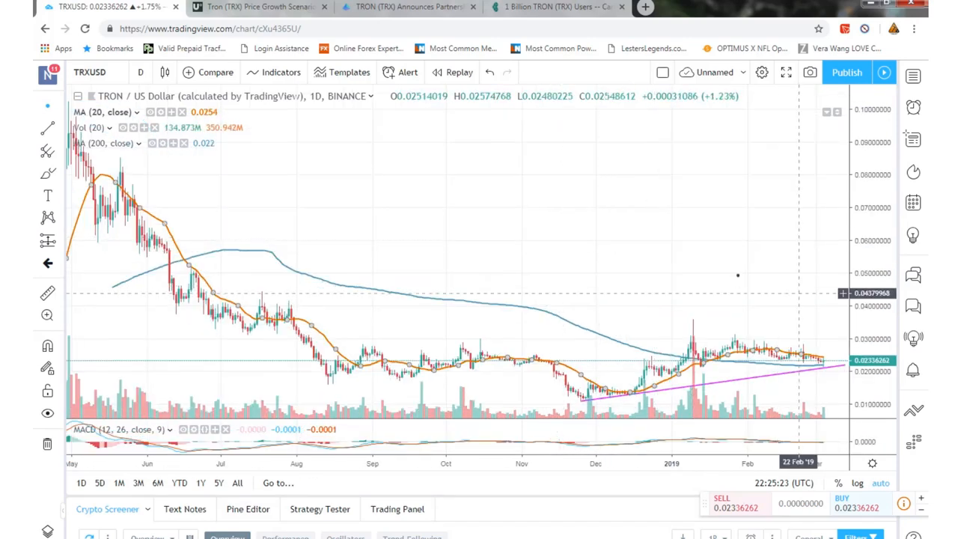
scroll(737, 275, up, 2)
Switch the TRX/USD chart to the 1-hour timeframe and highlight the 200-period moving average
click(140, 72)
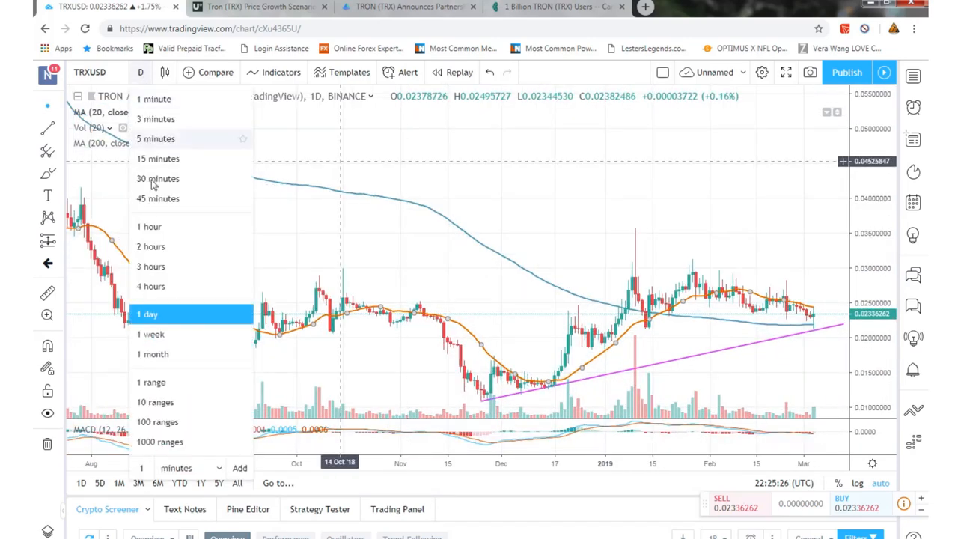
click(149, 226)
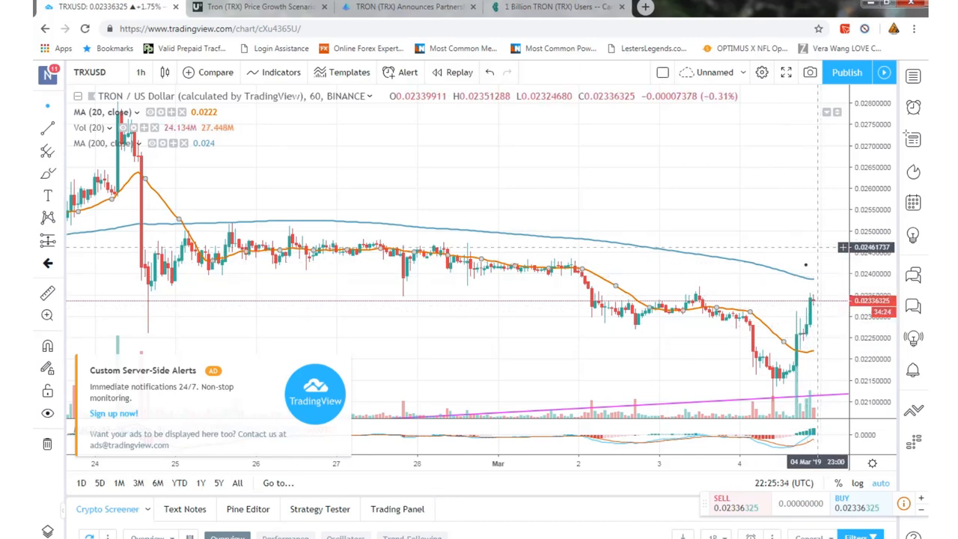
click(798, 281)
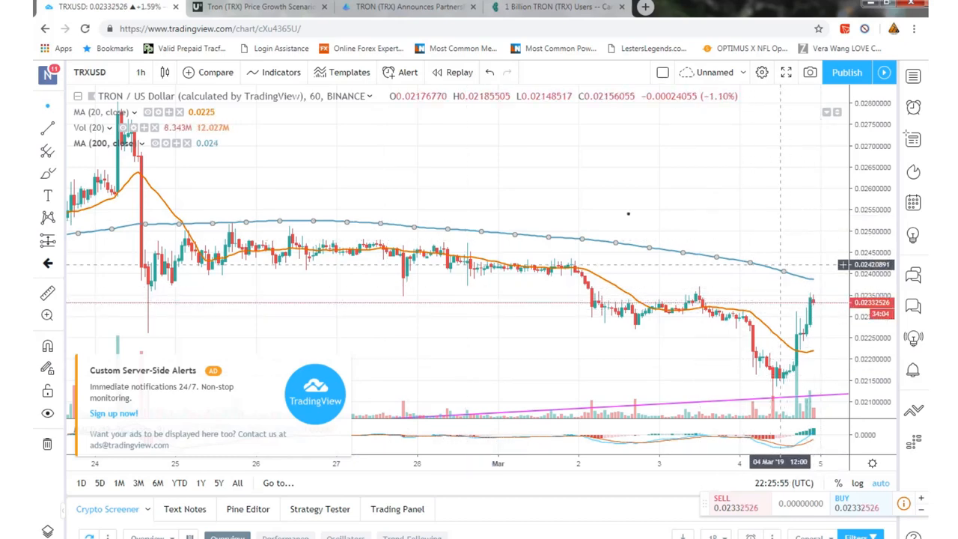
scroll(703, 299, down, 1)
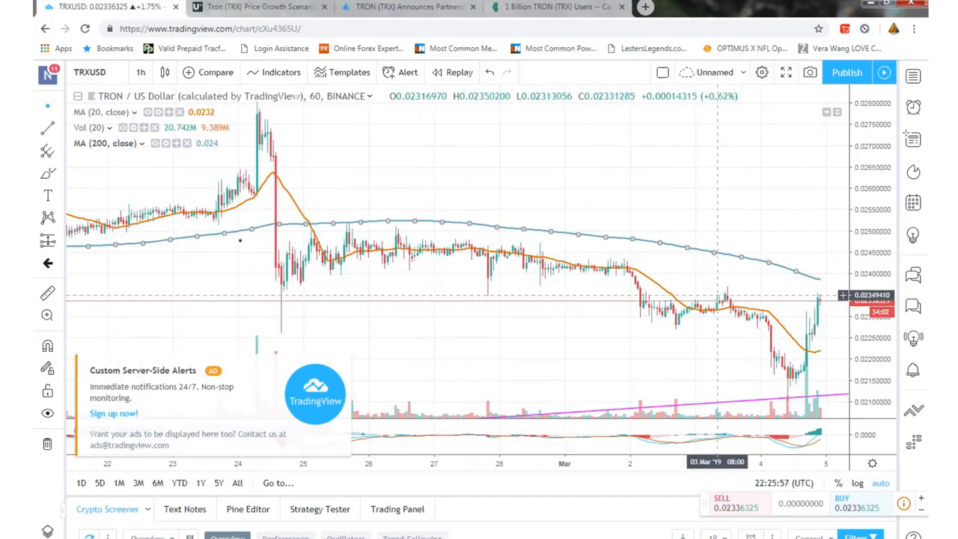
scroll(717, 296, down, 2)
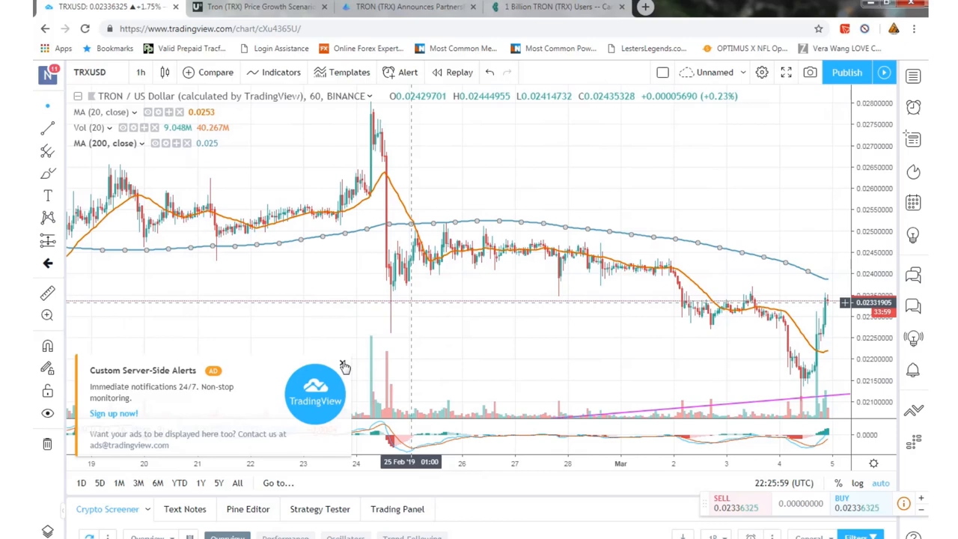
scroll(673, 315, up, 1)
scroll(748, 329, up, 1)
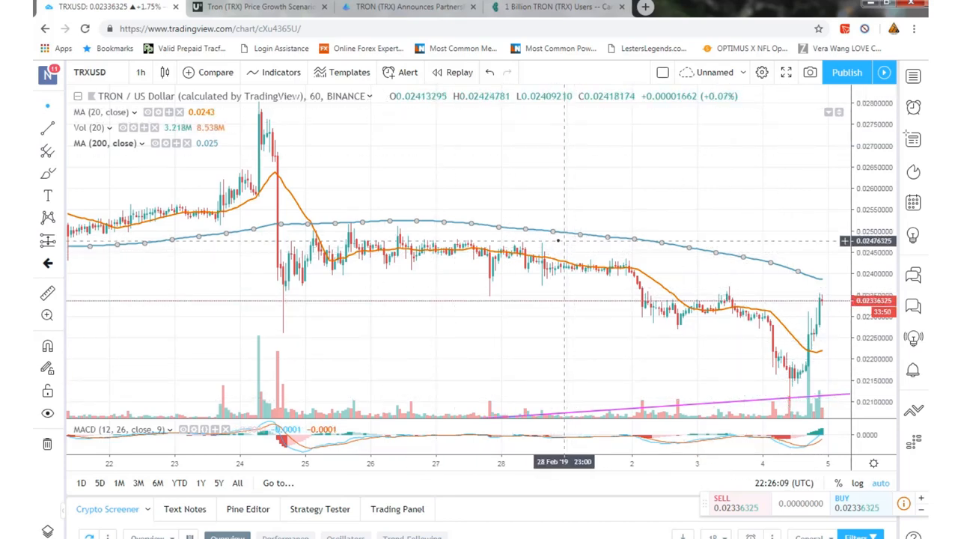
click(258, 7)
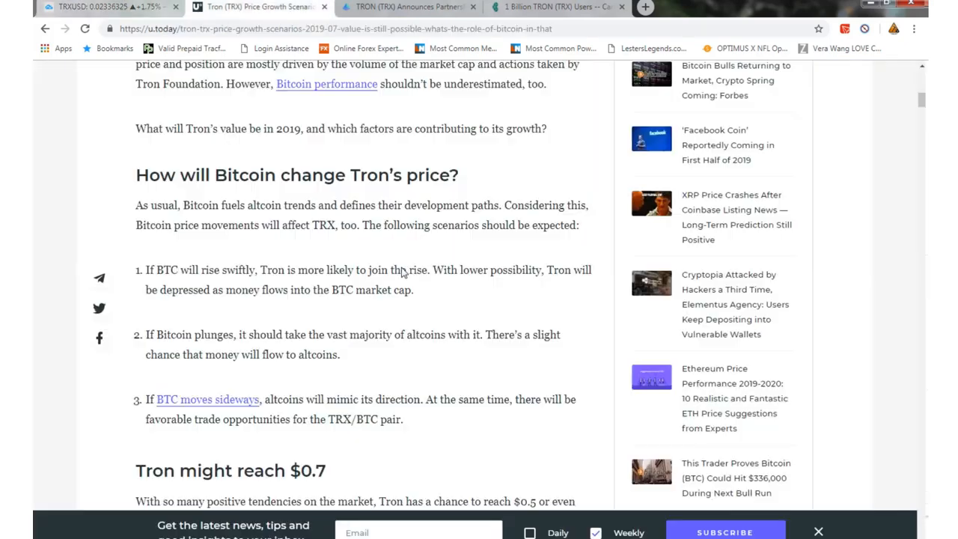
scroll(300, 162, up, 10)
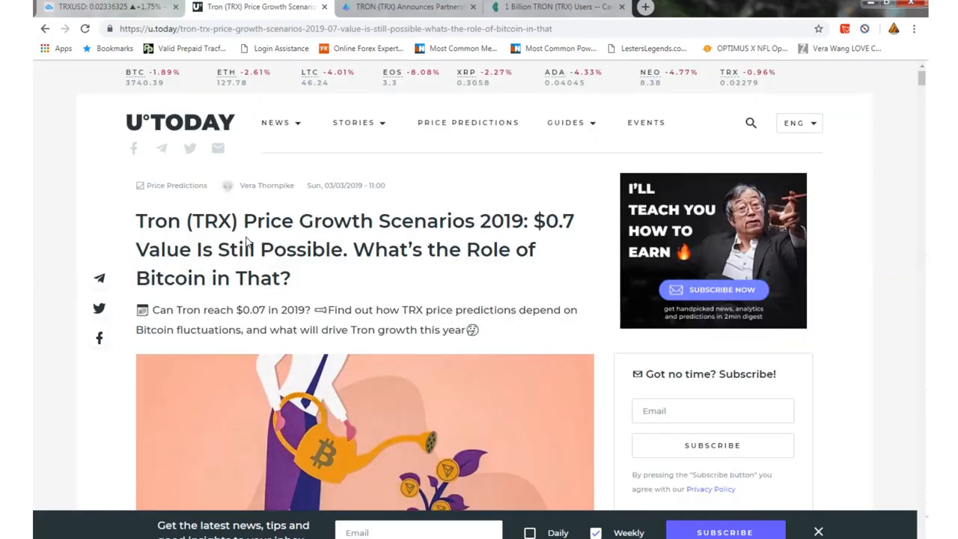
scroll(299, 277, down, 2)
scroll(299, 277, down, 1)
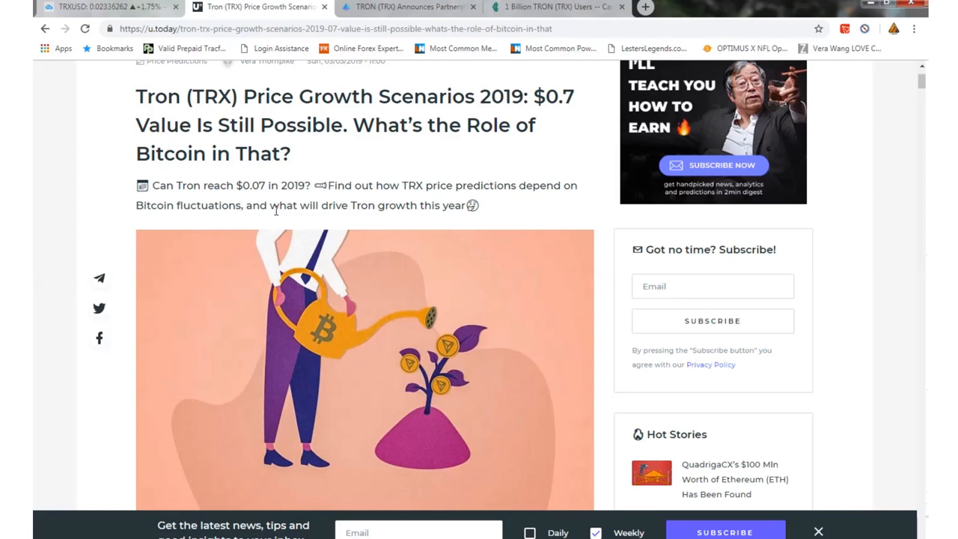
scroll(275, 213, down, 4)
scroll(255, 389, down, 1)
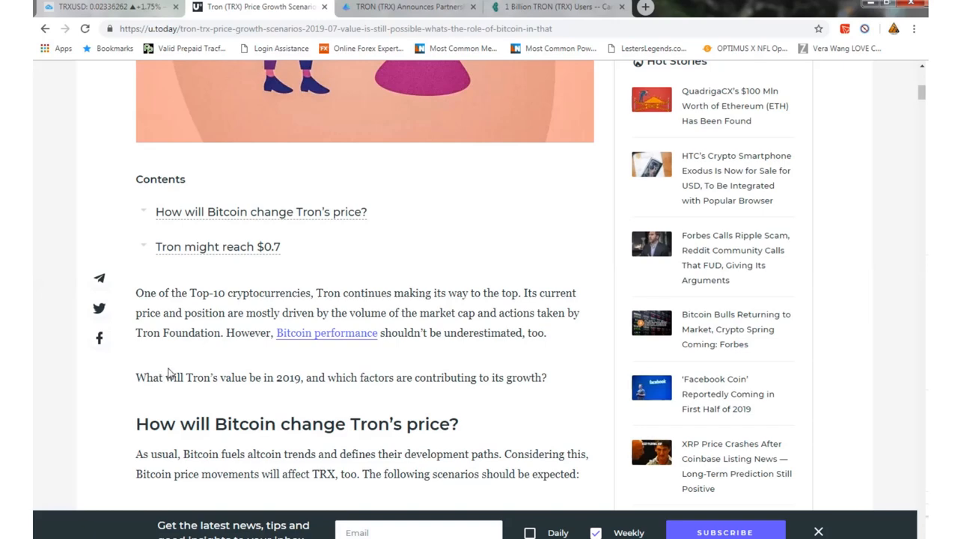
scroll(166, 368, down, 1)
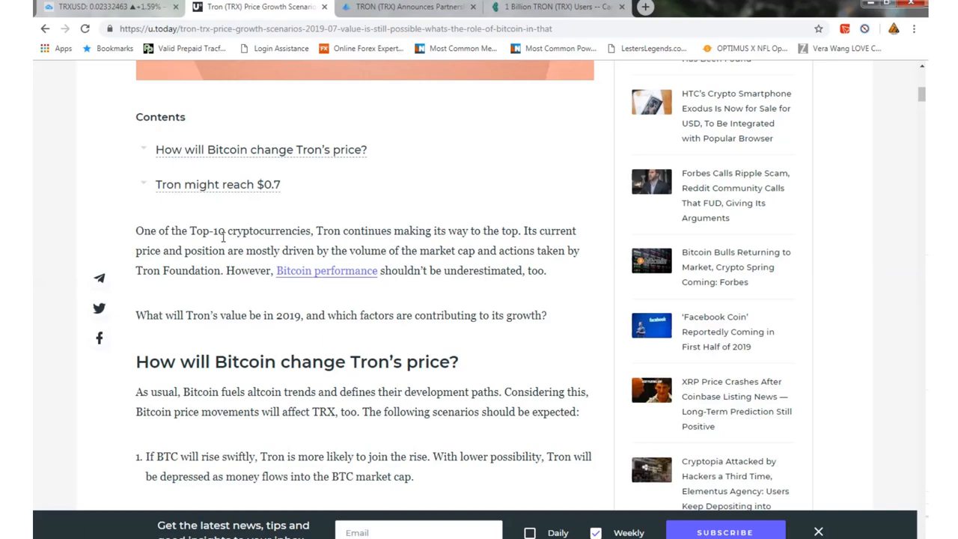
scroll(223, 364, down, 2)
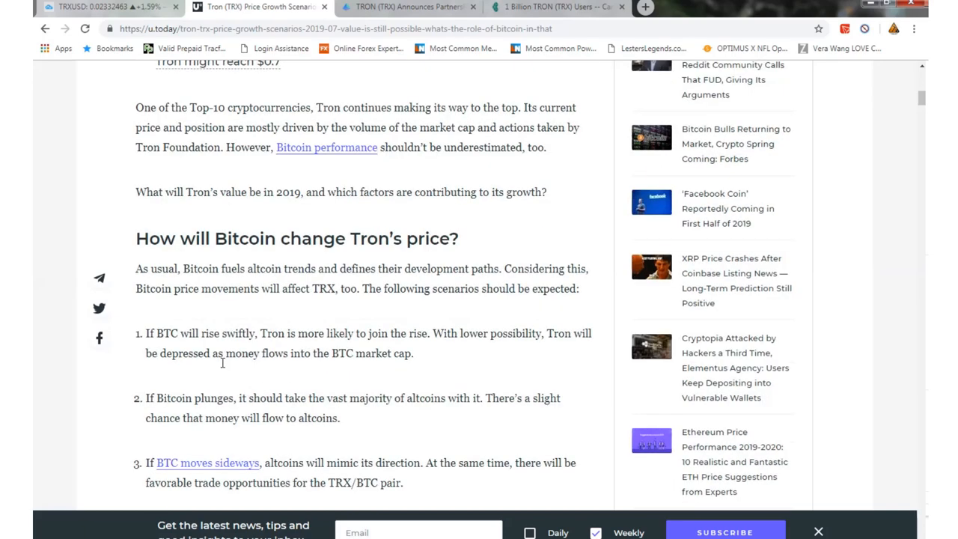
scroll(223, 364, down, 1)
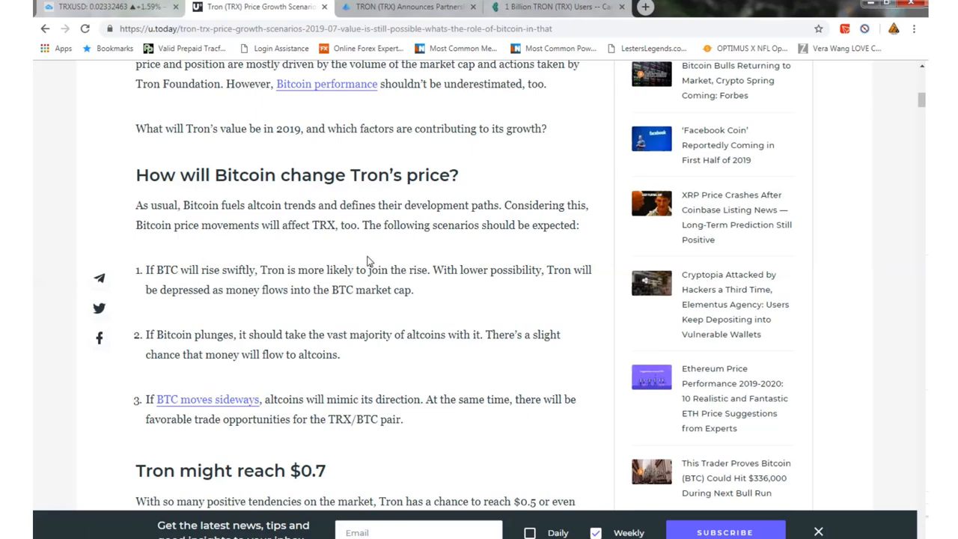
scroll(556, 241, down, 1)
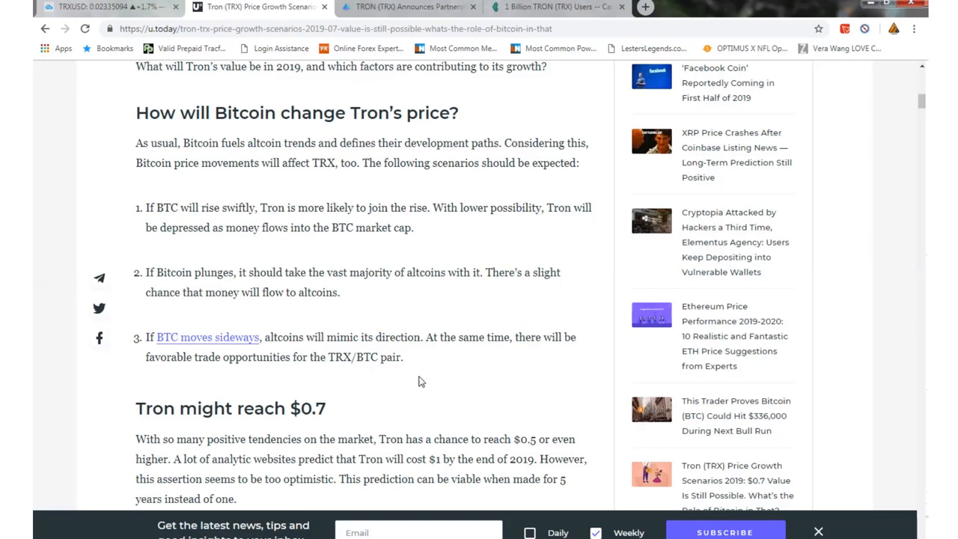
scroll(401, 374, down, 1)
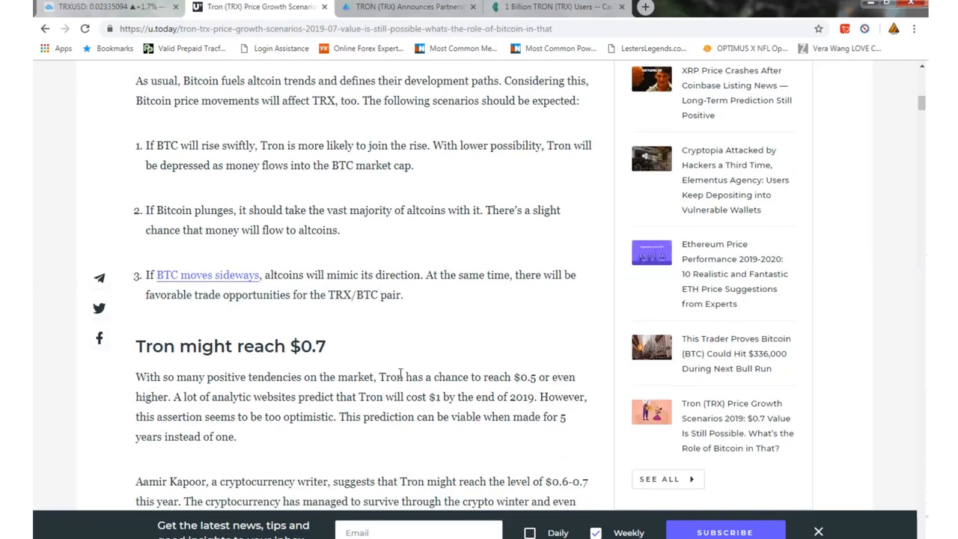
scroll(403, 370, down, 2)
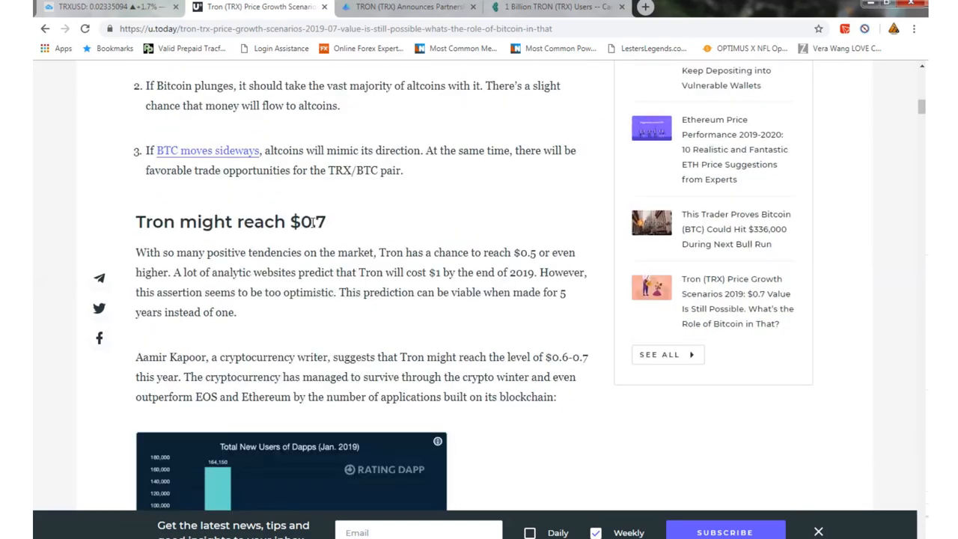
scroll(344, 263, down, 1)
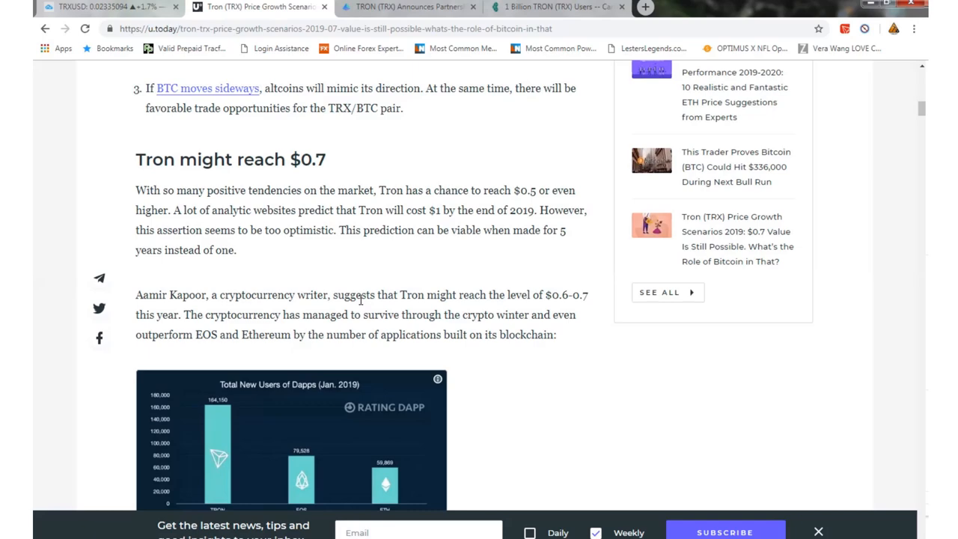
scroll(359, 299, down, 5)
scroll(359, 299, down, 3)
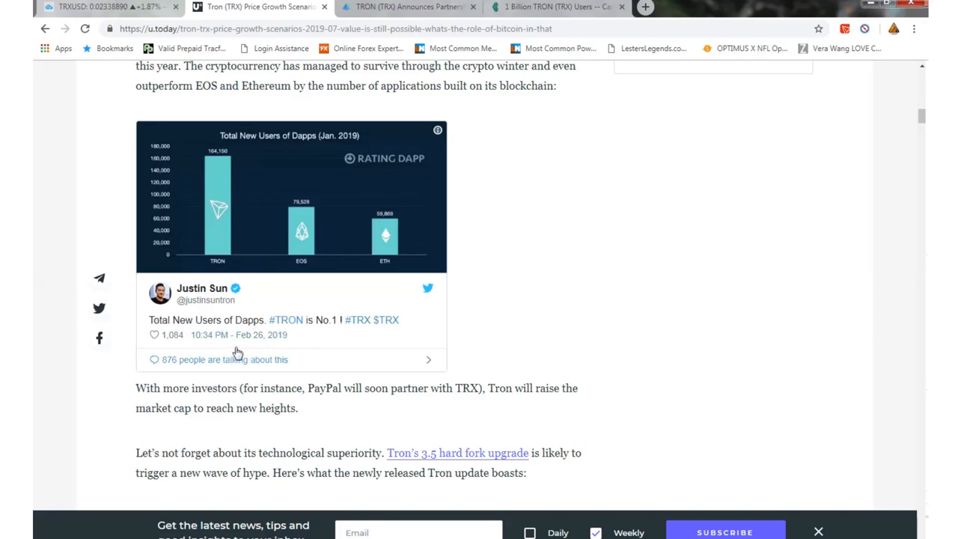
scroll(212, 210, down, 5)
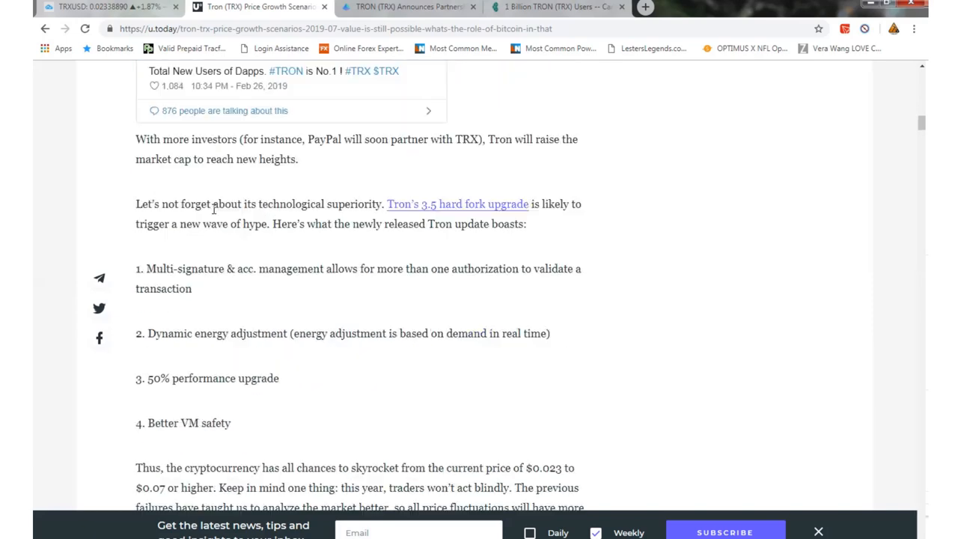
scroll(224, 213, up, 3)
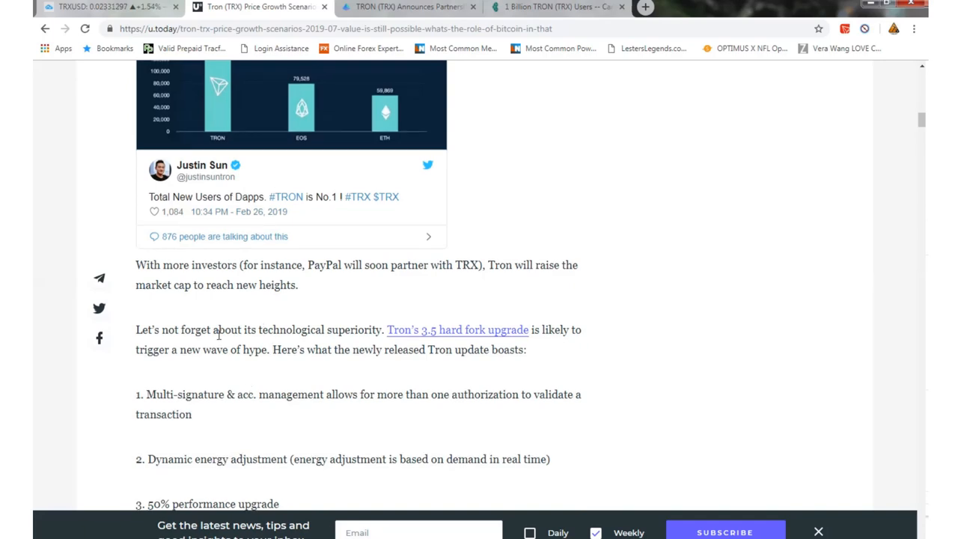
scroll(300, 299, up, 1)
scroll(449, 336, down, 2)
scroll(308, 374, down, 2)
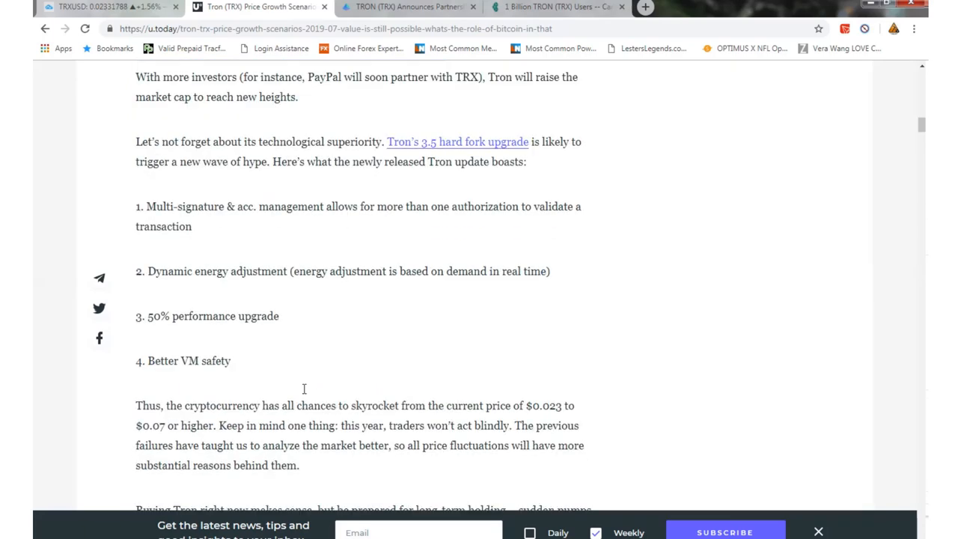
Bring up the TRON–Tether (USDT) partnership article in Ethereum World News
click(353, 7)
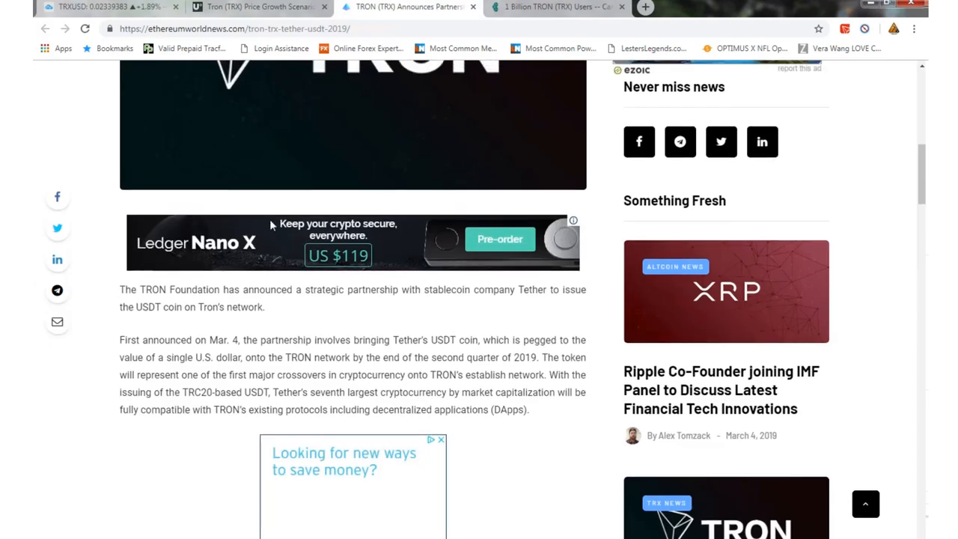
scroll(269, 219, up, 3)
scroll(269, 218, up, 3)
scroll(274, 361, down, 2)
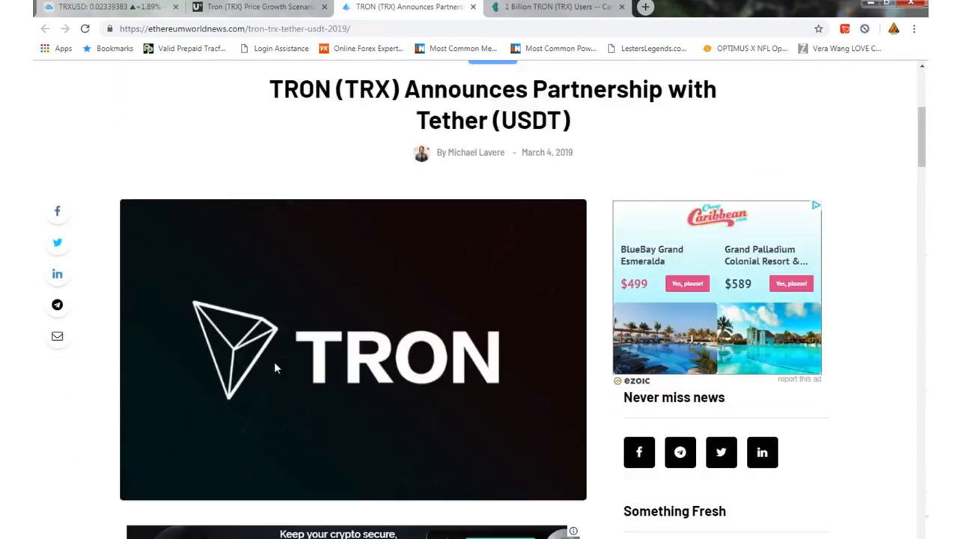
scroll(270, 332, down, 1)
scroll(269, 324, down, 3)
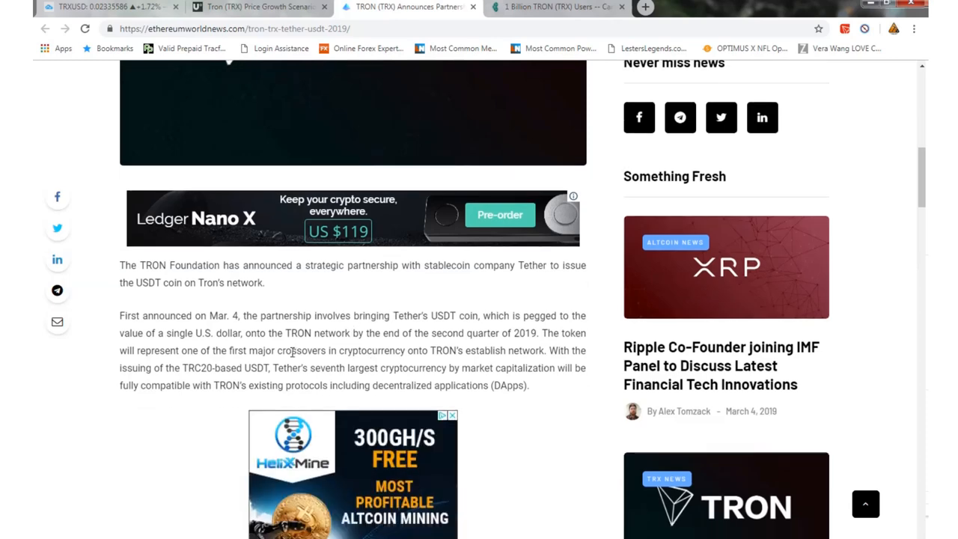
scroll(381, 322, down, 4)
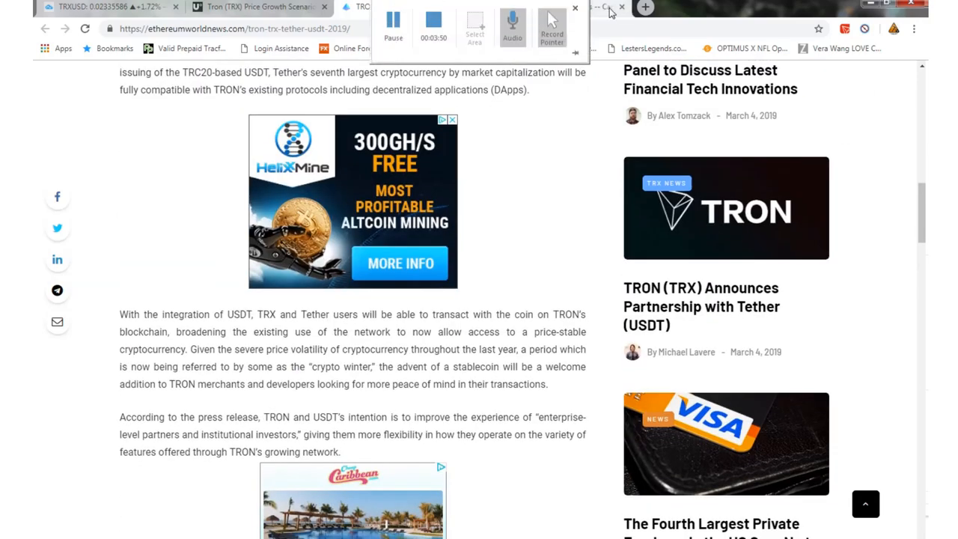
Bring up the 1 Billion TRON Users article on Invest in Blockchain
click(554, 7)
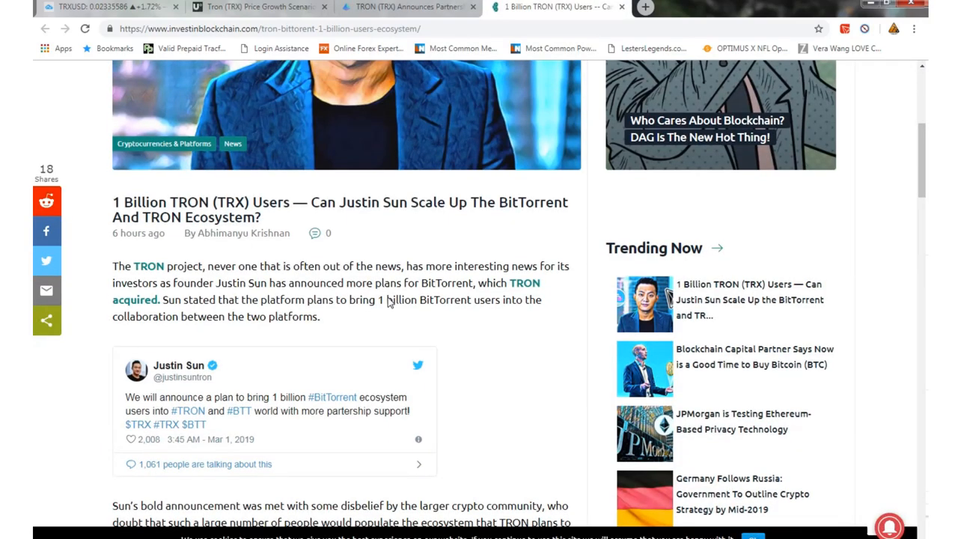
scroll(388, 297, up, 4)
scroll(384, 301, down, 3)
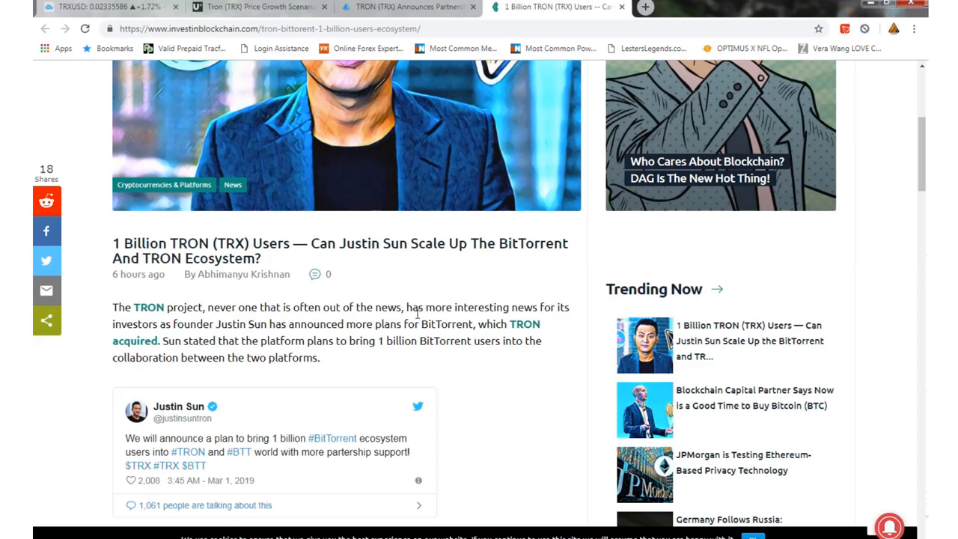
scroll(434, 314, down, 2)
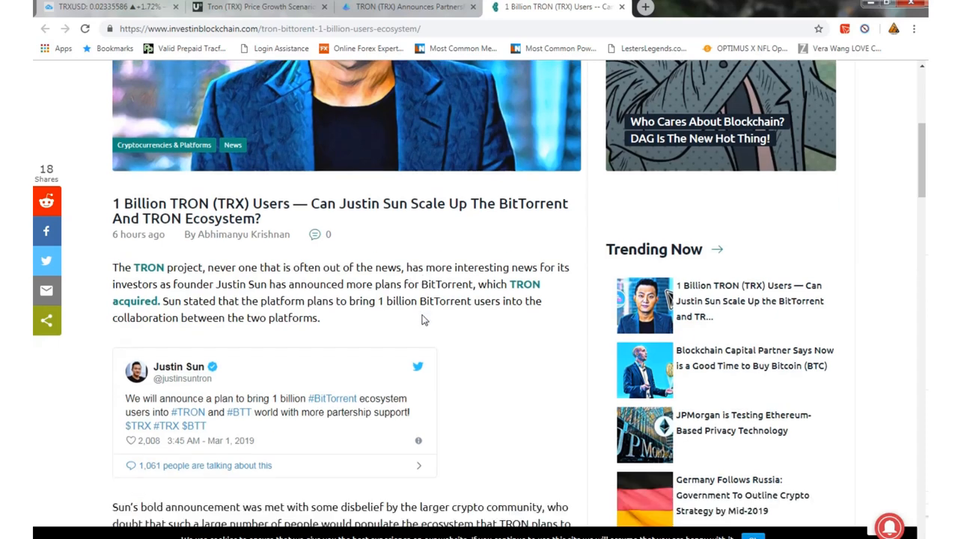
scroll(464, 299, down, 3)
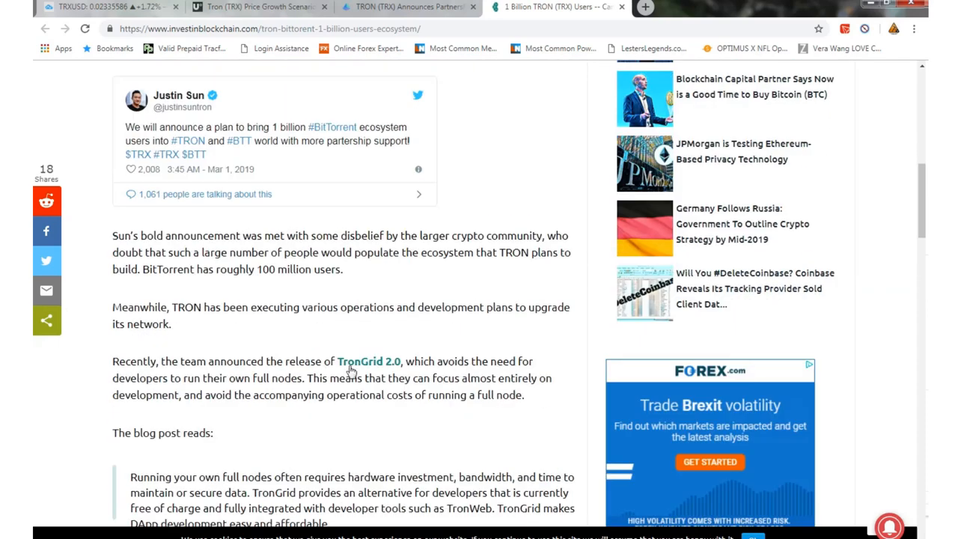
scroll(352, 370, up, 1)
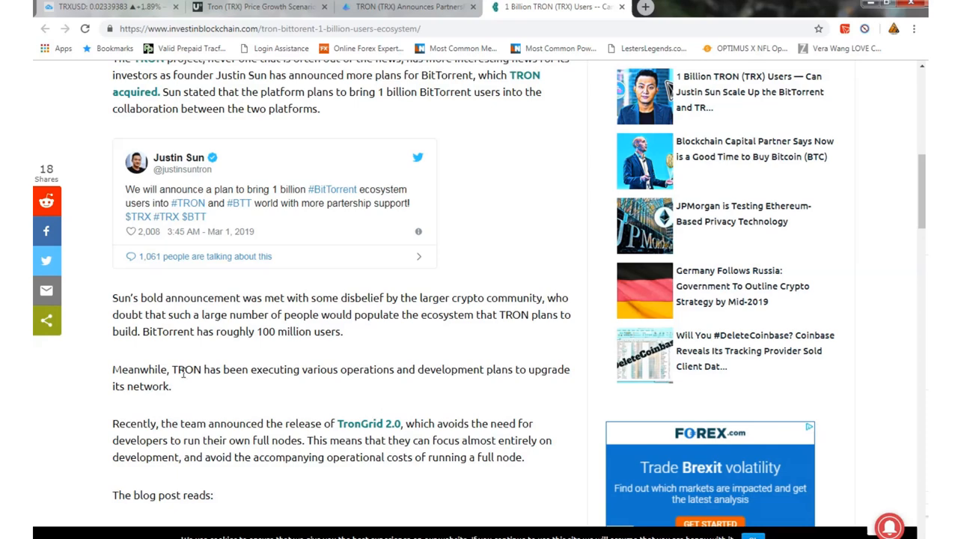
scroll(335, 462, down, 3)
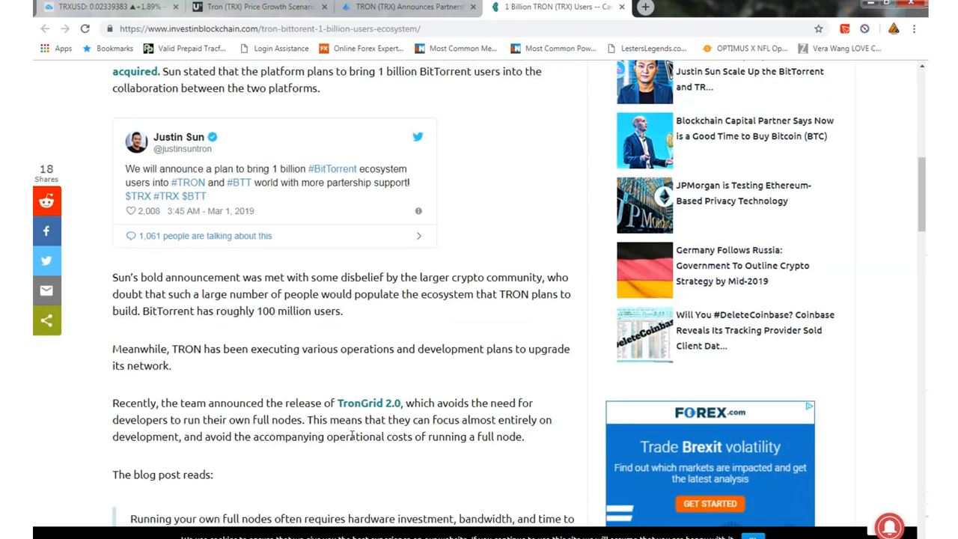
scroll(340, 449, down, 3)
scroll(344, 434, down, 3)
scroll(346, 419, down, 3)
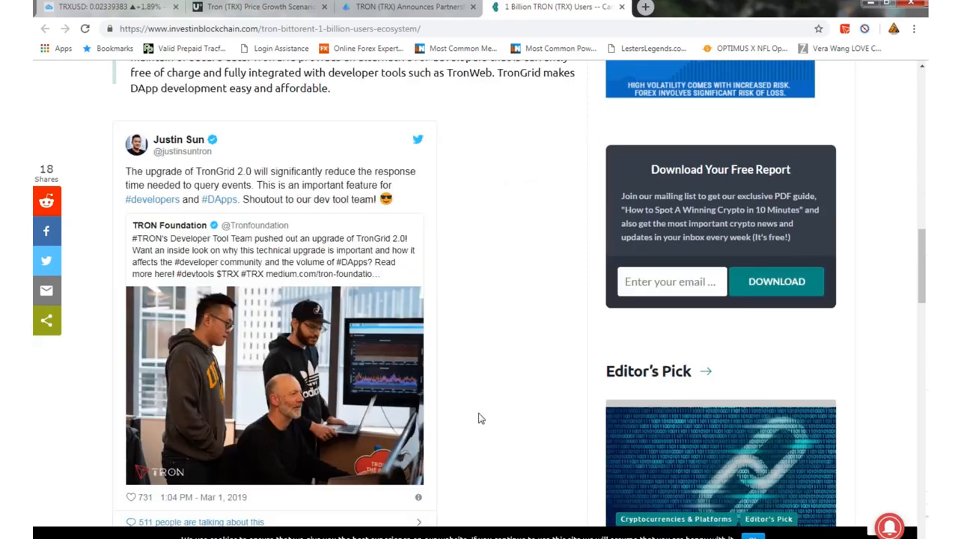
scroll(449, 419, down, 3)
scroll(464, 416, up, 6)
scroll(465, 417, up, 5)
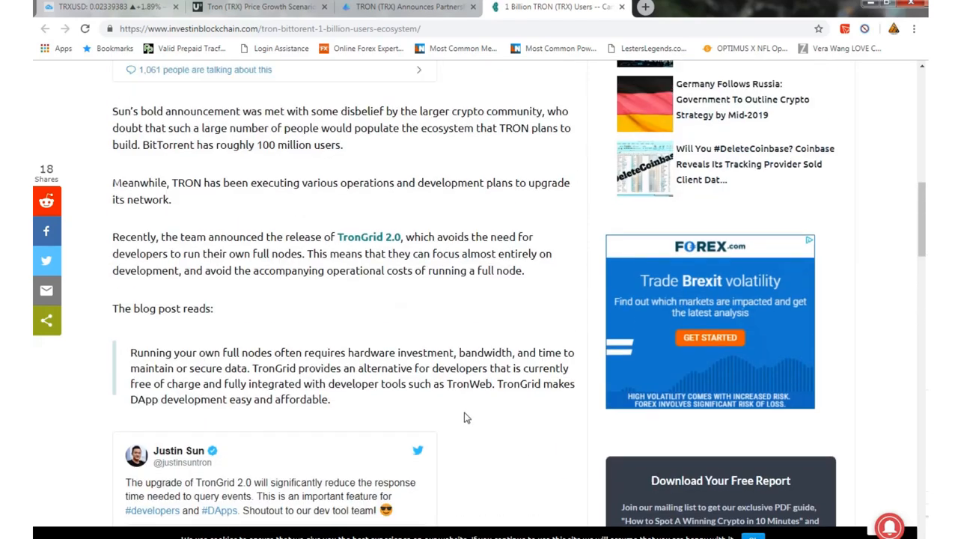
scroll(448, 464, down, 3)
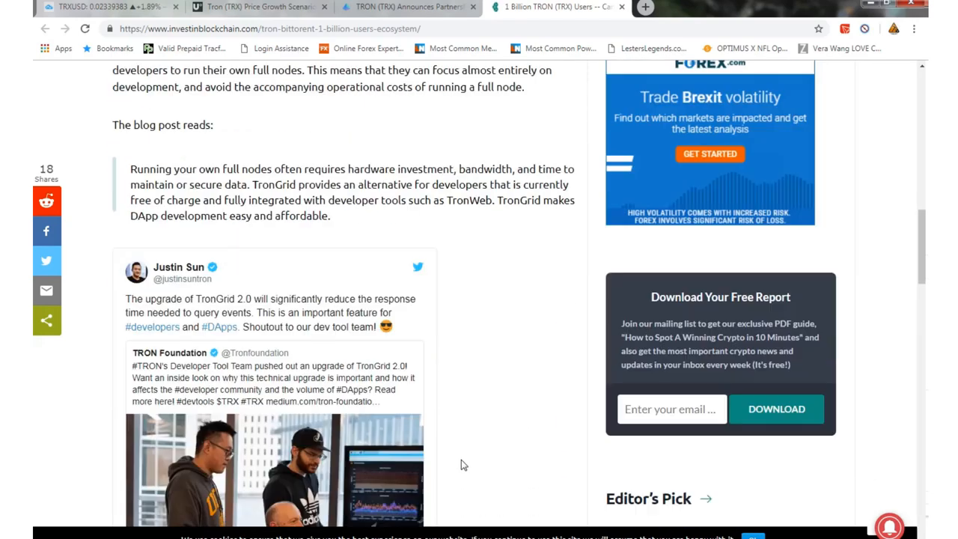
scroll(461, 461, up, 8)
scroll(461, 411, up, 6)
scroll(461, 374, up, 2)
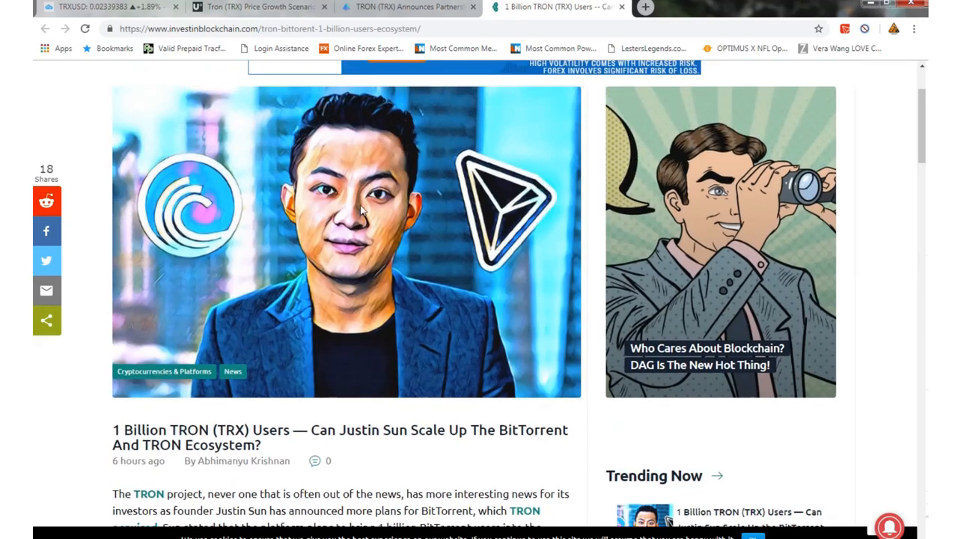
Return to the TradingView hourly TRX/USD chart
click(138, 5)
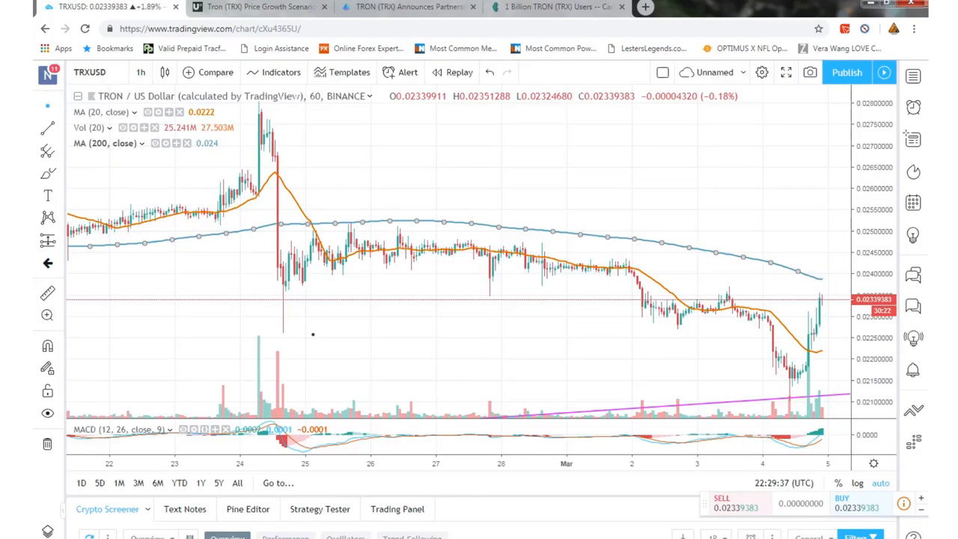